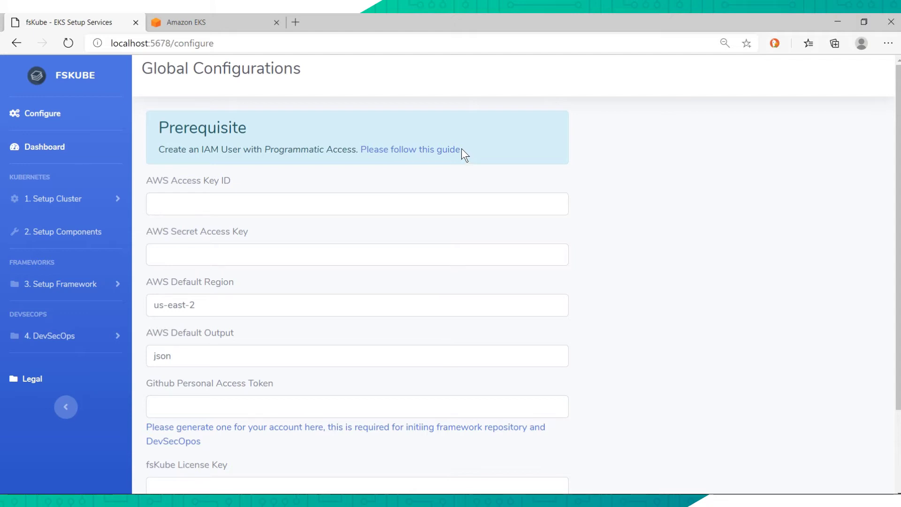
Review the global configuration form, covering the IAM user prerequisite, AWS credentials, default region, GitHub token and license key fields
left_click_drag(460, 148, 362, 159)
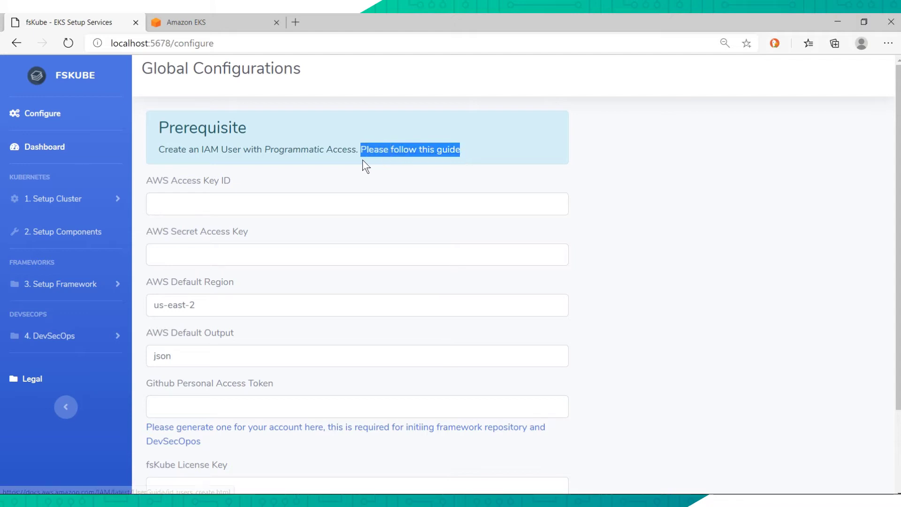
left_click(340, 167)
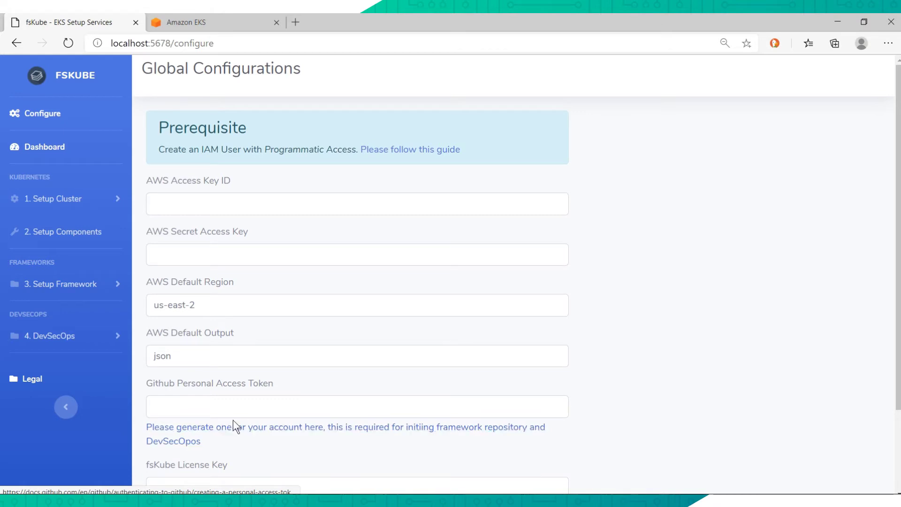
scroll(234, 425, "down", 3)
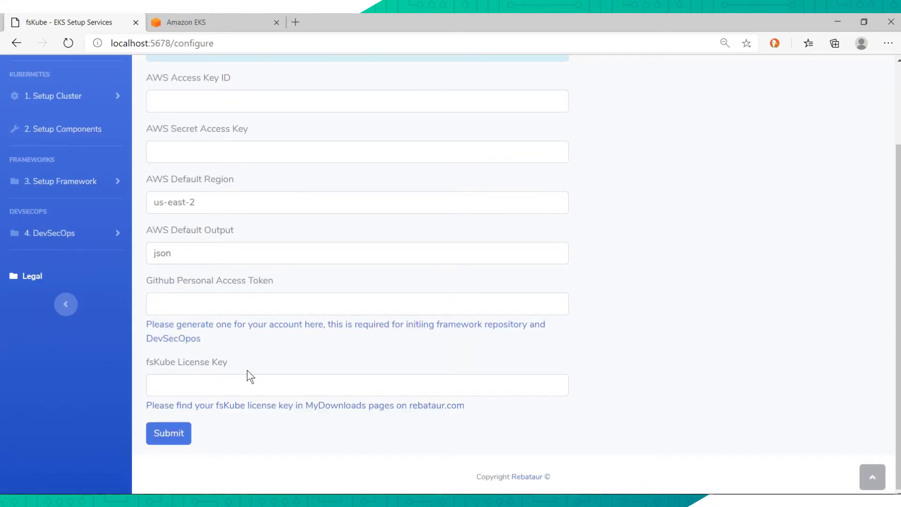
scroll(249, 374, "up", 3)
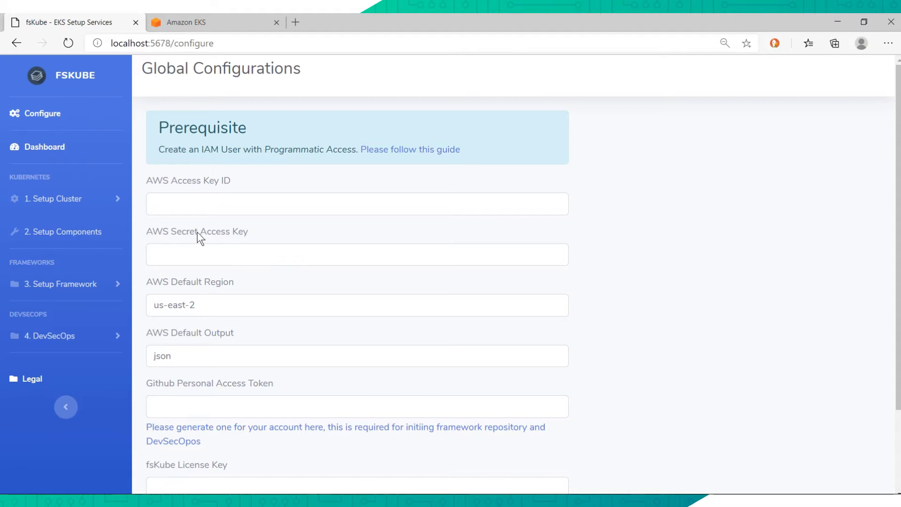
View the cost dashboard and the quick-create option for an experimental EKS cluster
left_click(52, 149)
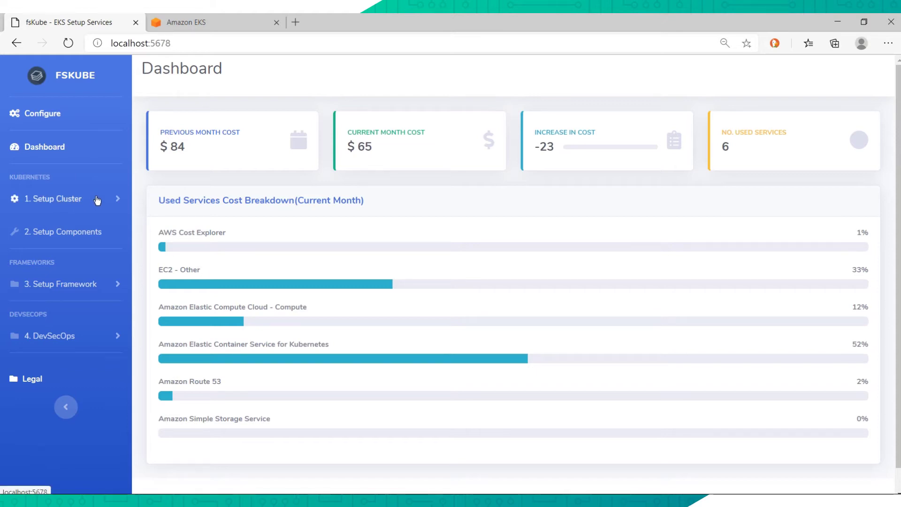
left_click(74, 199)
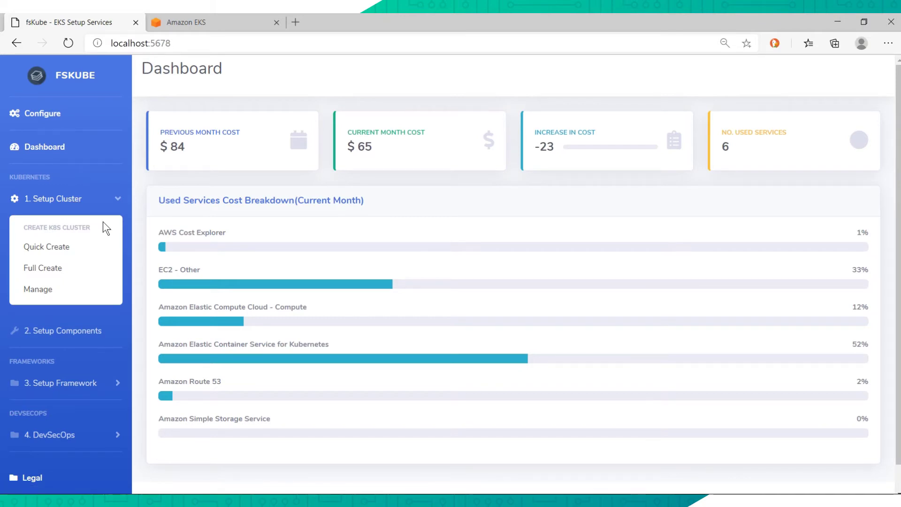
left_click(60, 252)
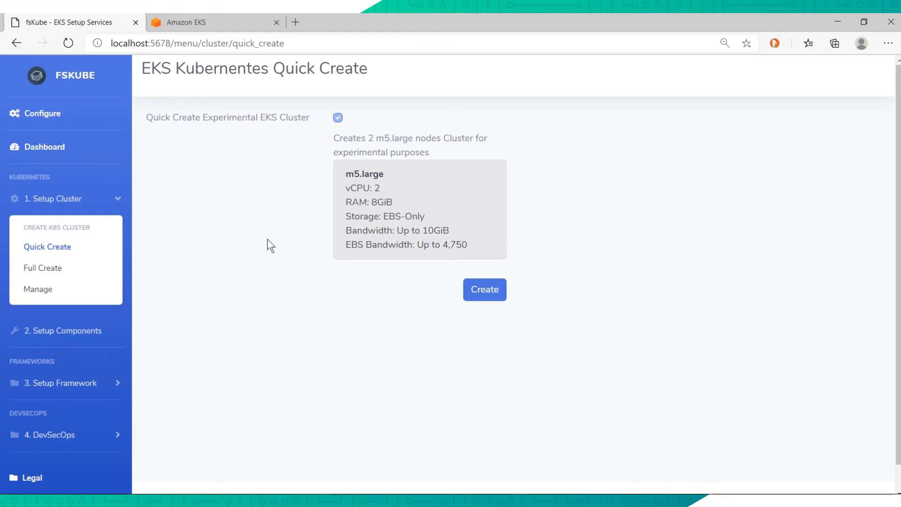
Begin a full Kubernetes cluster creation and set its geographical region to US East (Ohio) - us-east-2
left_click(90, 268)
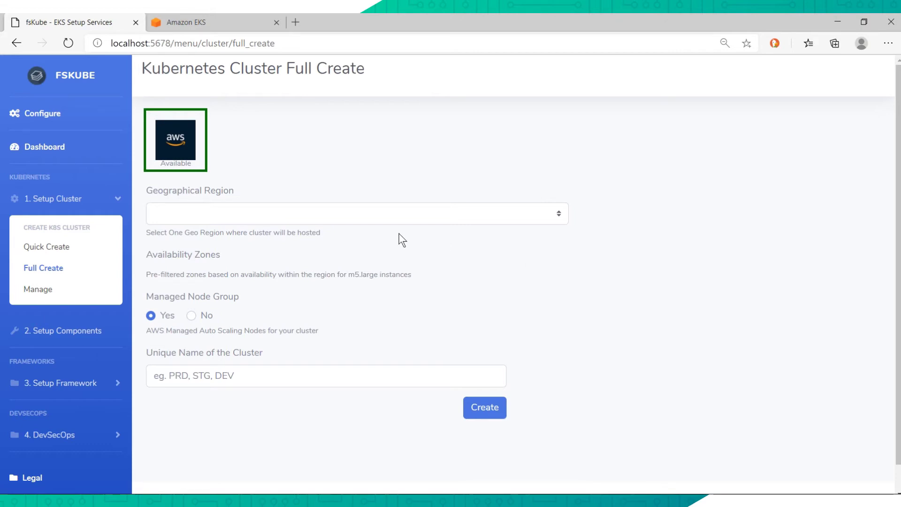
left_click(249, 214)
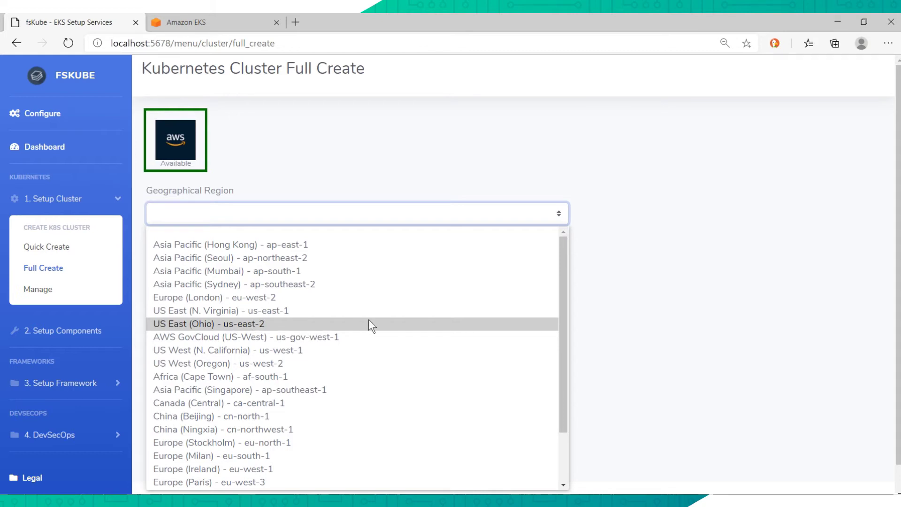
left_click(357, 324)
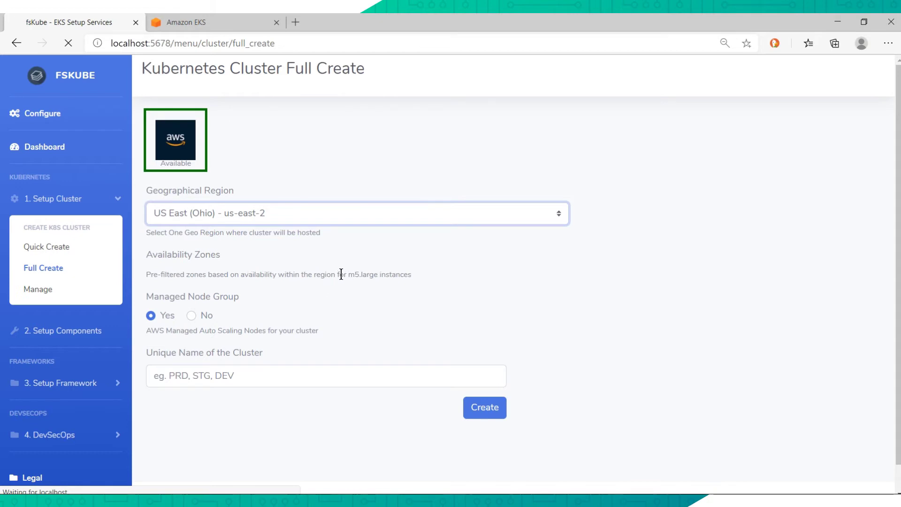
mouse_move(342, 275)
left_mouse_down()
mouse_move(407, 273)
mouse_move(349, 287)
left_mouse_up()
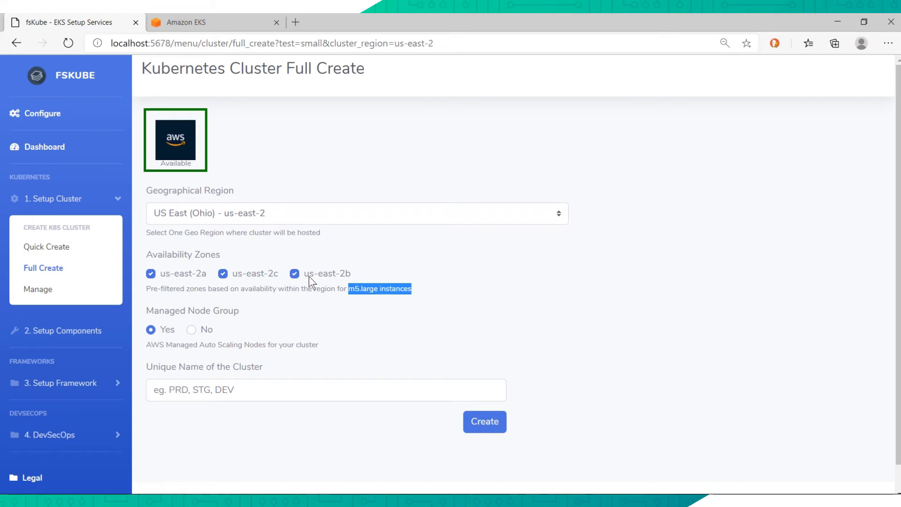
left_click(376, 266)
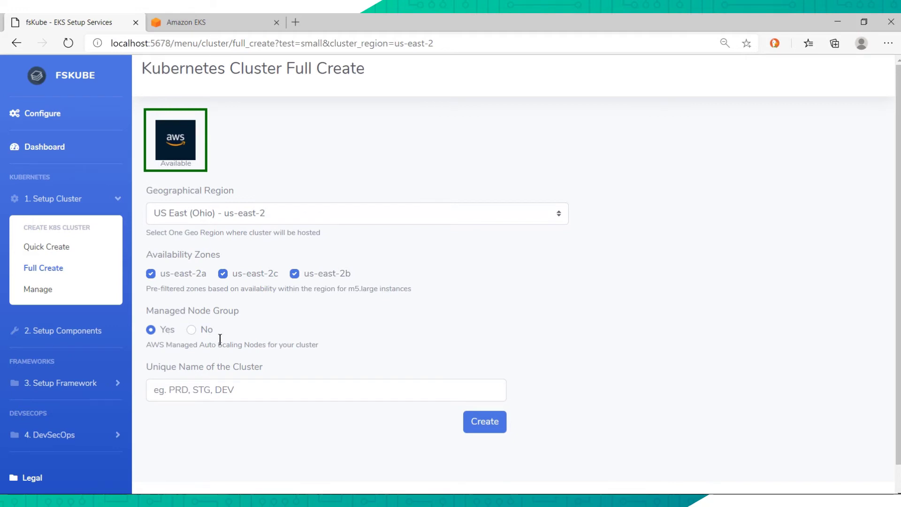
Name the cluster EKS2 and create it with the preselected availability zones and managed node group
left_click(213, 390)
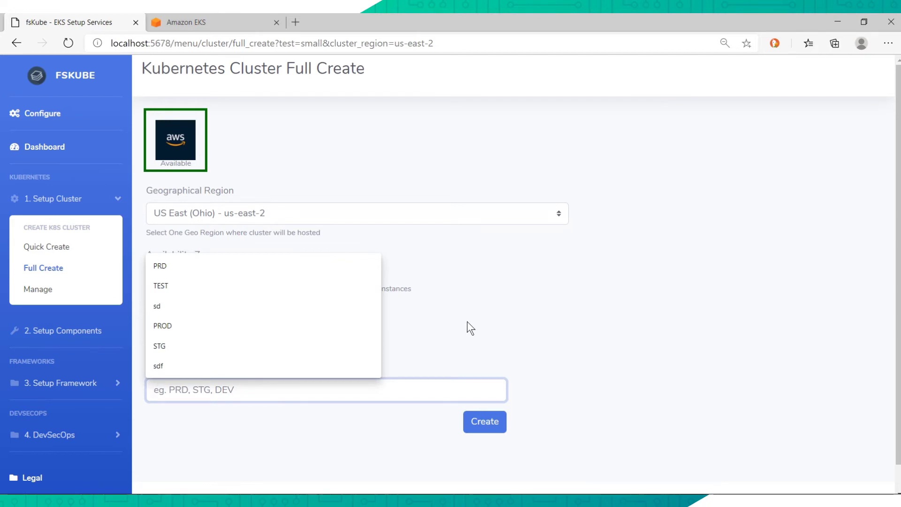
type("EKS2")
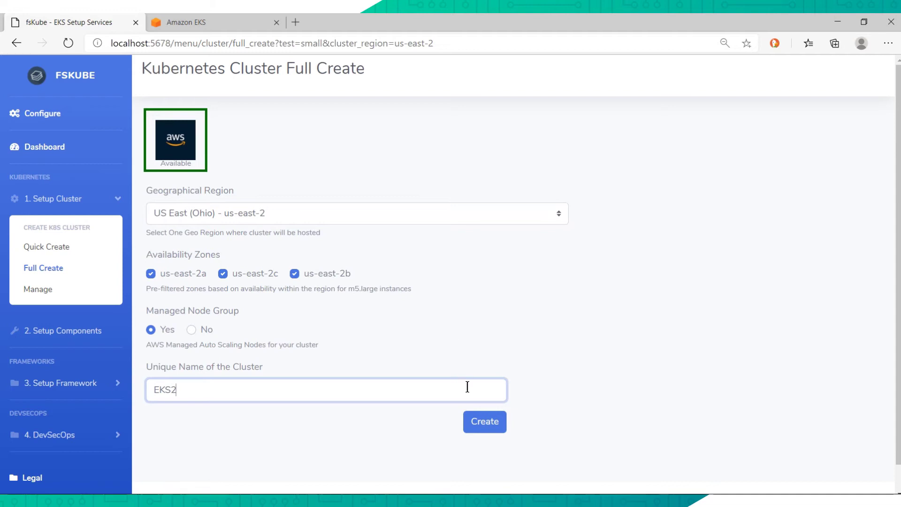
left_click(482, 425)
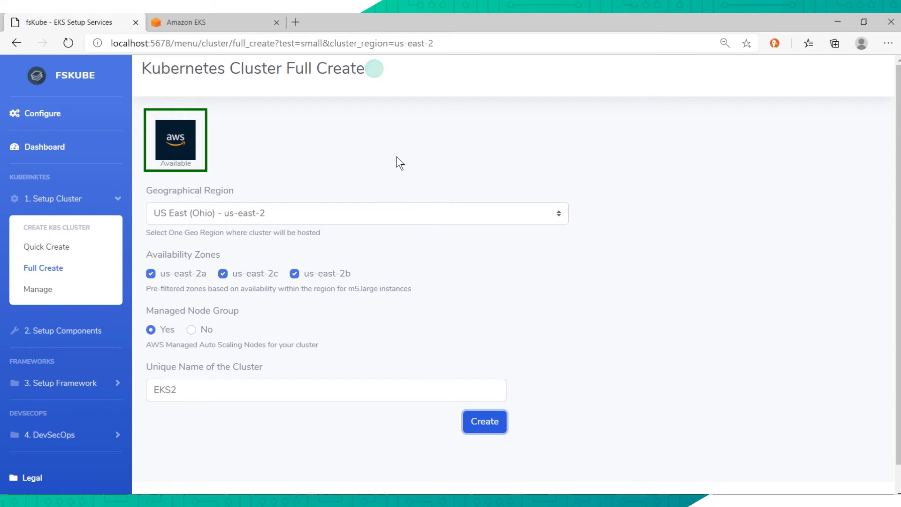
mouse_move(352, 21)
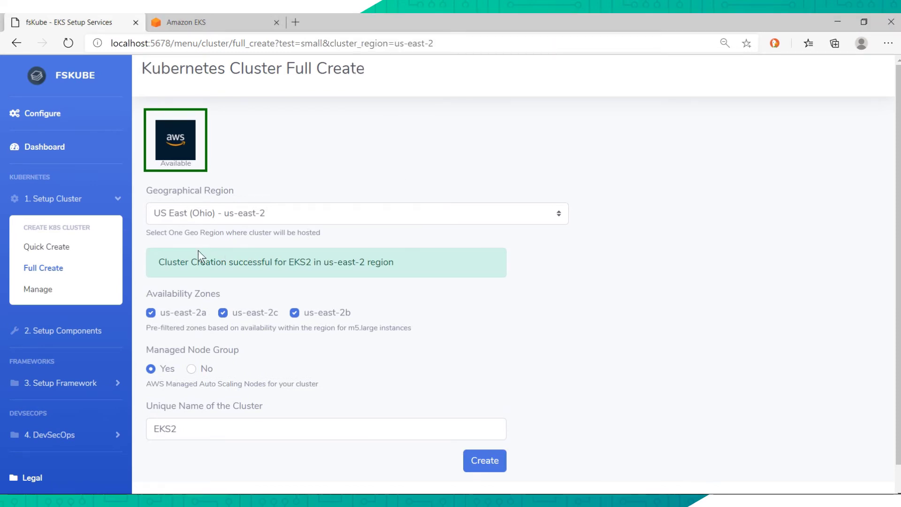
left_click_drag(160, 260, 443, 271)
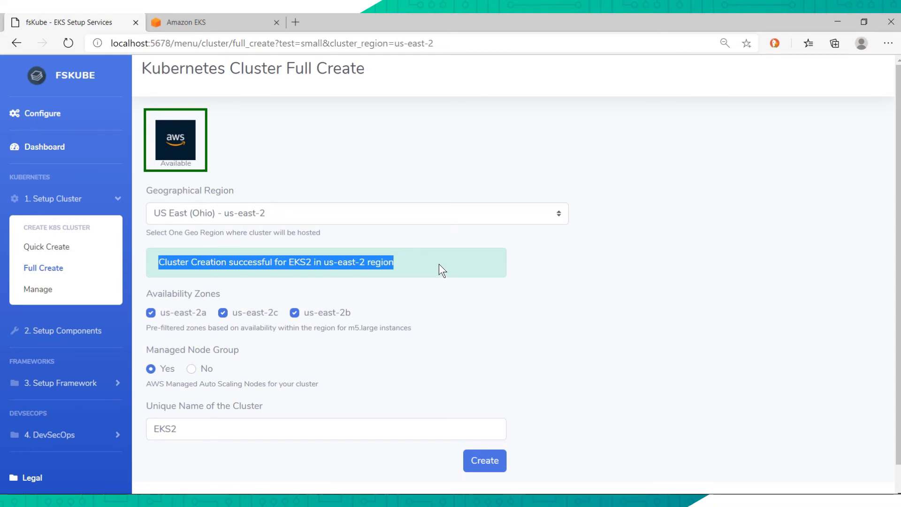
Switch to the Amazon EKS console and change its region to US East (Ohio) us-east-2
left_click(224, 15)
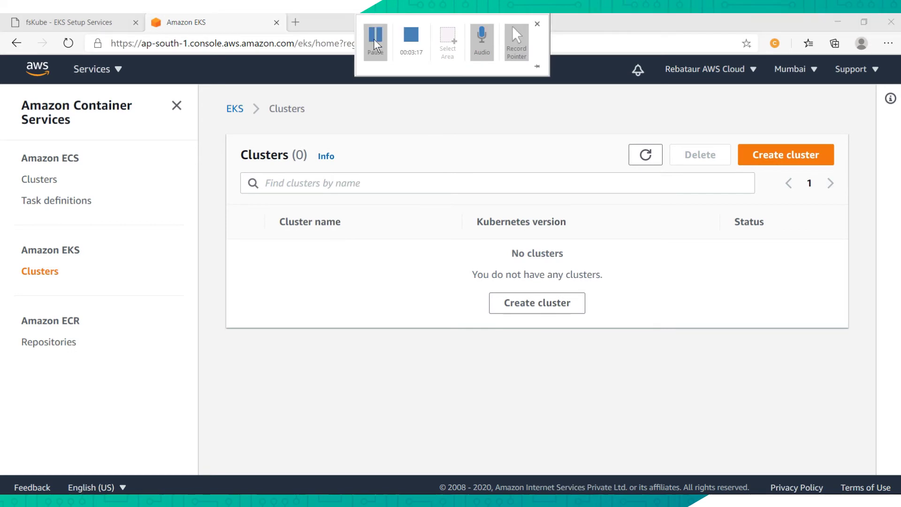
left_click(802, 71)
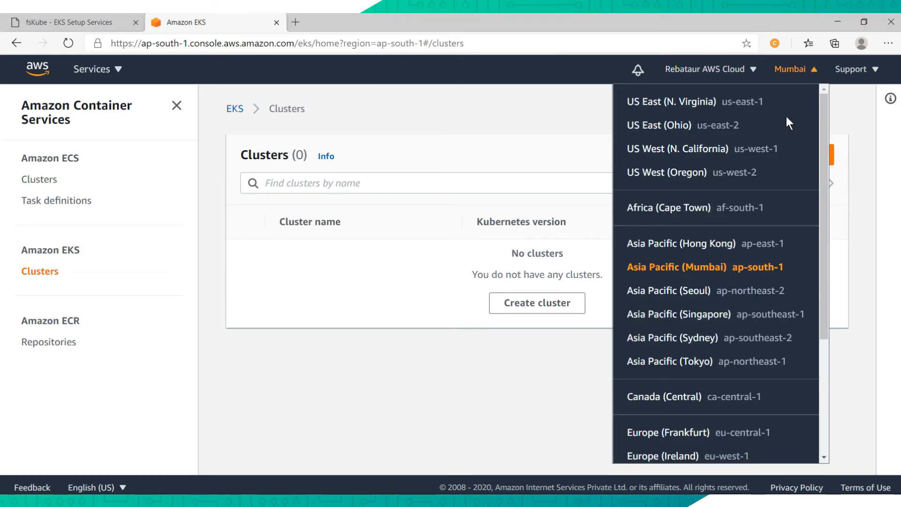
left_click(688, 131)
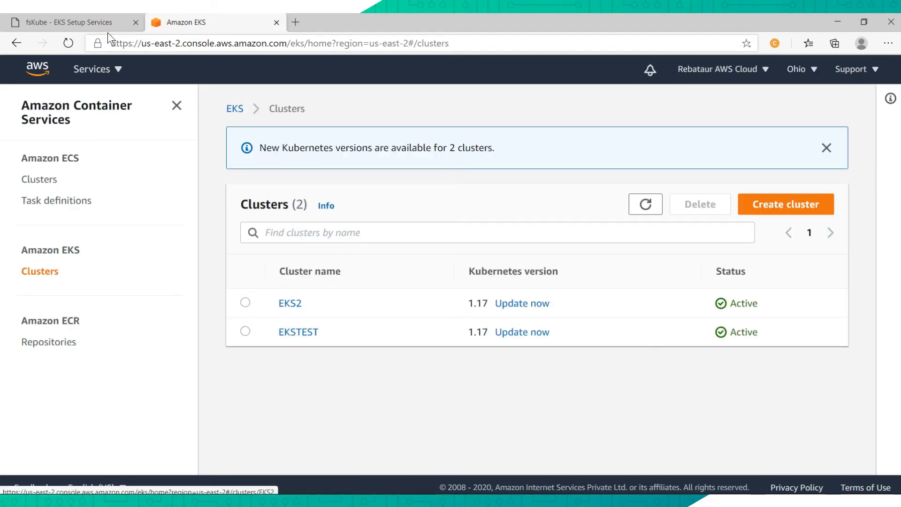
Compare the cluster name in fsKube's creation message with the cluster list in the Amazon EKS console
left_click(94, 22)
left_click(355, 277)
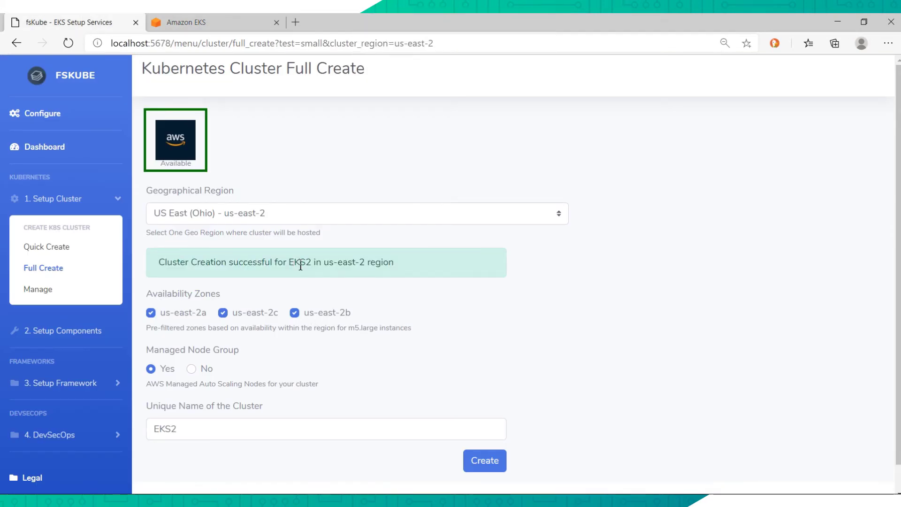
double_click(300, 261)
left_click(221, 22)
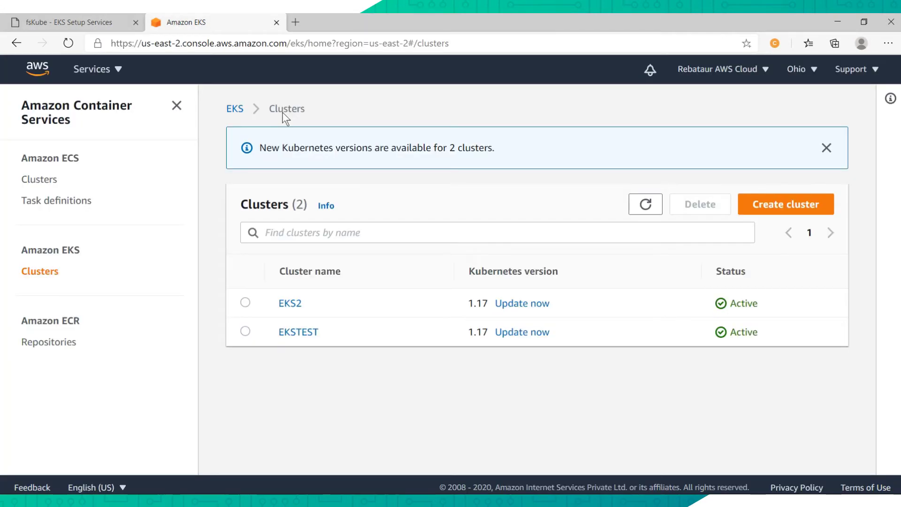
Open the EKS2 cluster and examine its configuration, details and the desired size of its compute node group
left_click(290, 303)
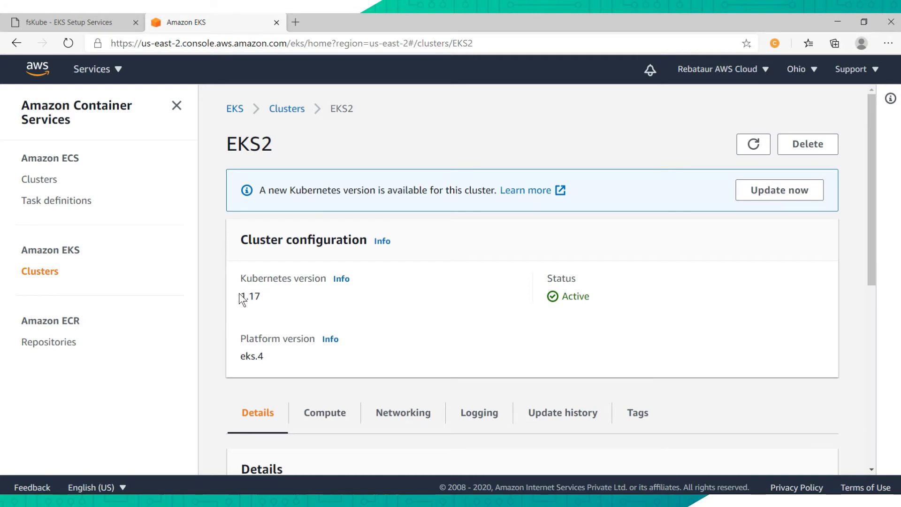
left_click_drag(240, 296, 875, 221)
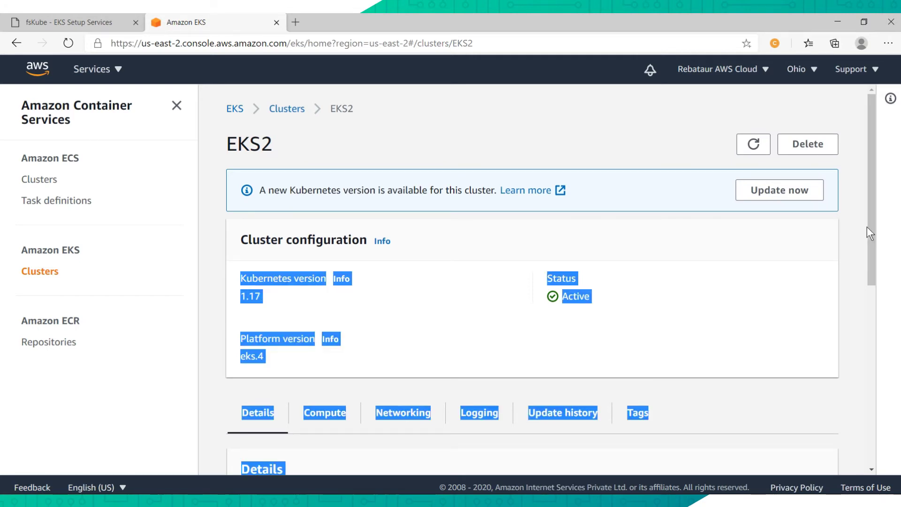
left_click(820, 257)
scroll(869, 257, "down", 1)
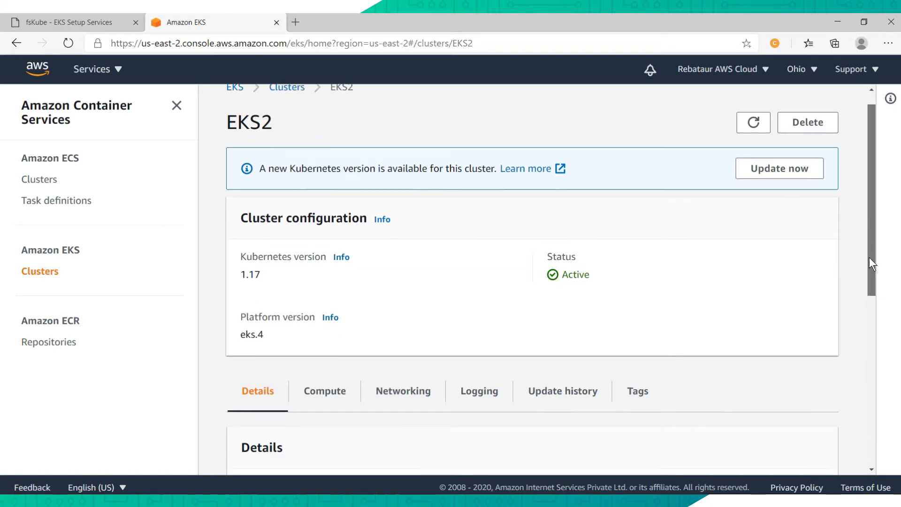
left_click_drag(868, 257, 871, 322)
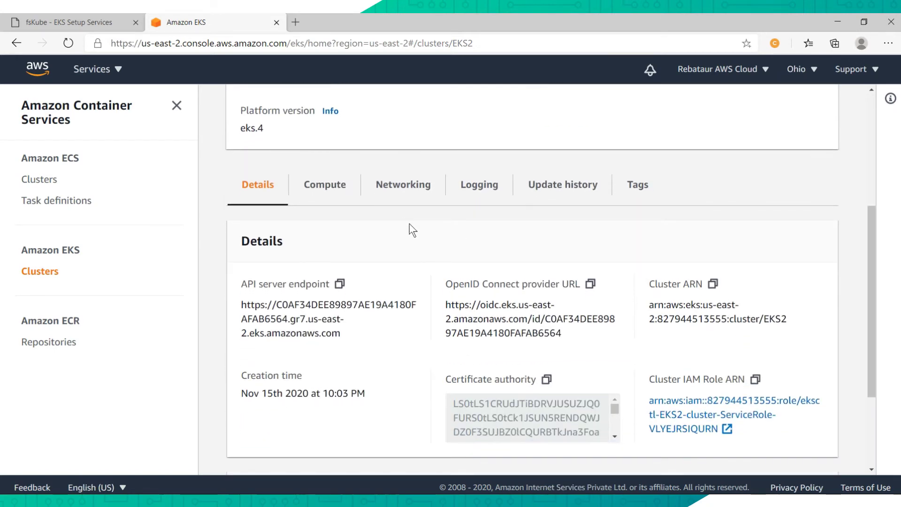
left_click(333, 194)
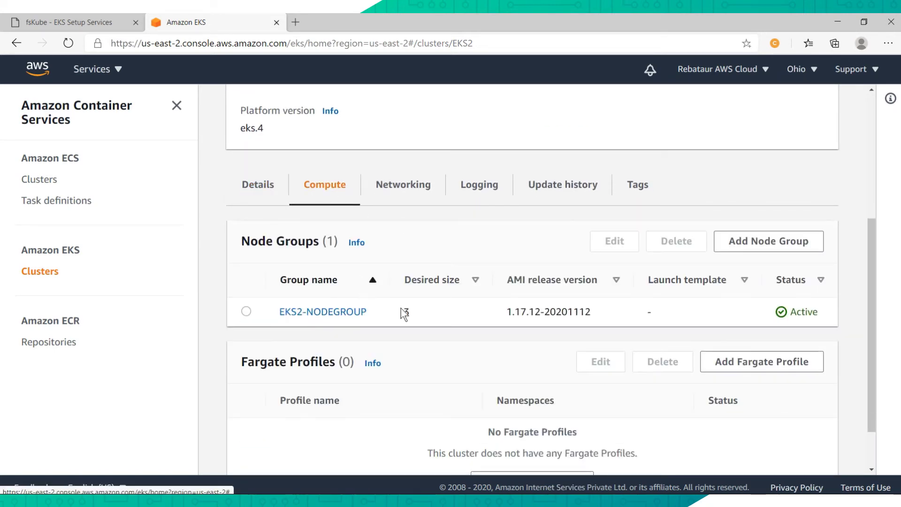
left_click_drag(418, 312, 404, 312)
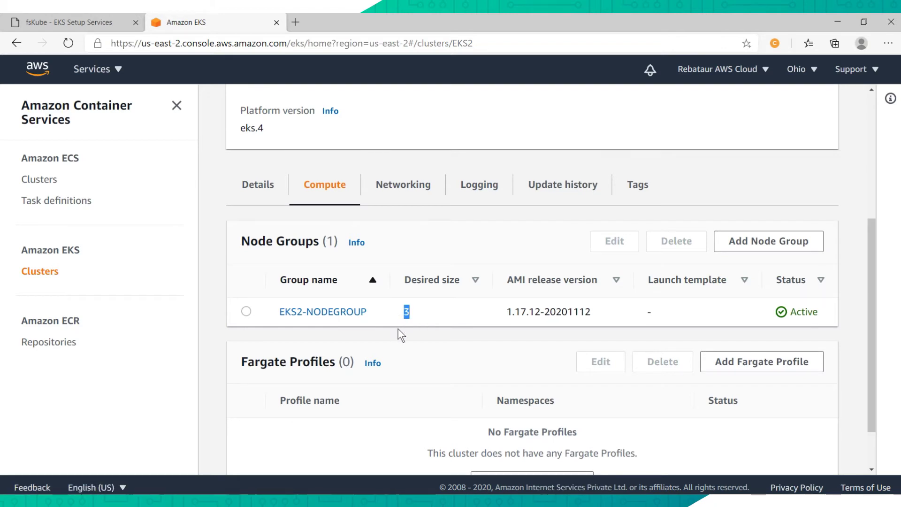
scroll(398, 329, "down", 2)
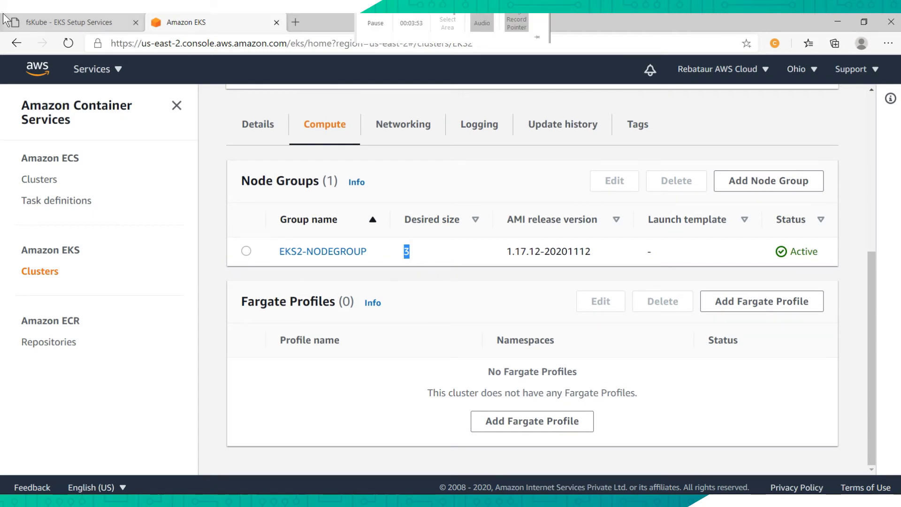
Return to fsKube and review the EKS2 entry on the cluster management page
left_click(55, 21)
left_click(395, 359)
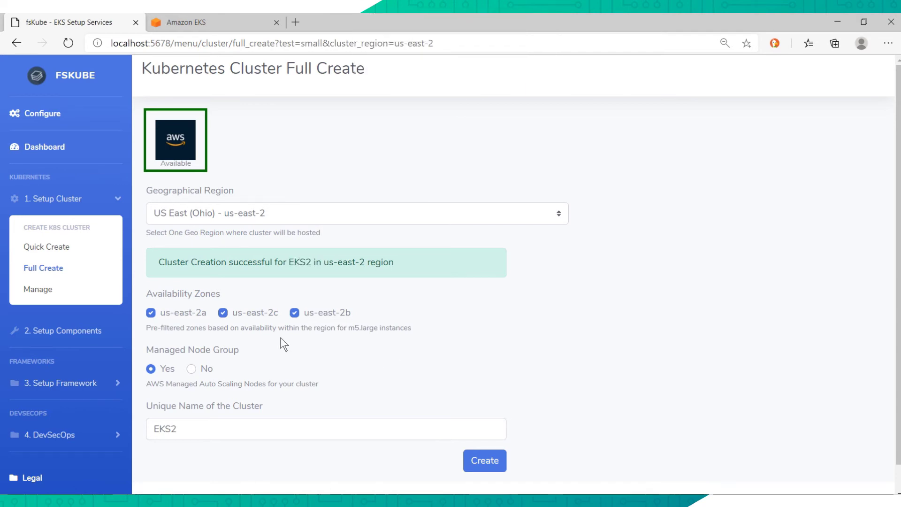
left_click(37, 291)
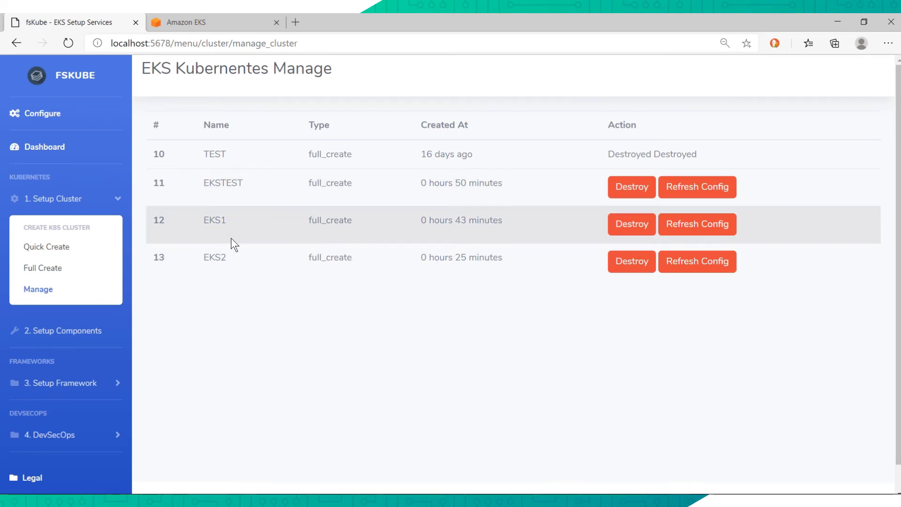
left_click_drag(195, 262, 420, 259)
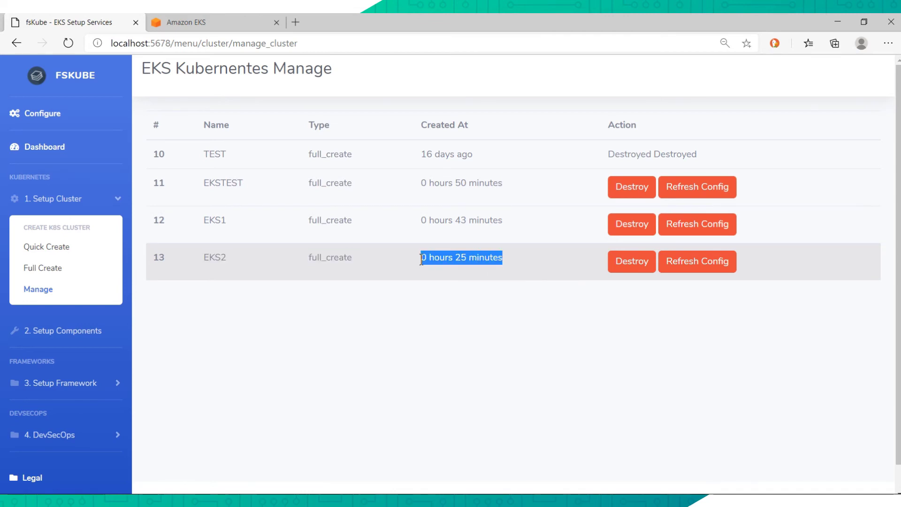
left_click(527, 270)
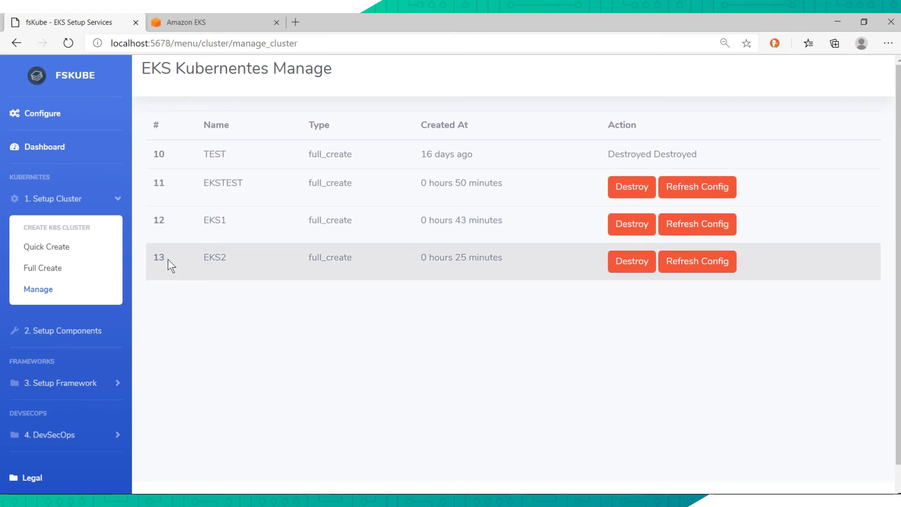
left_click_drag(166, 259, 148, 257)
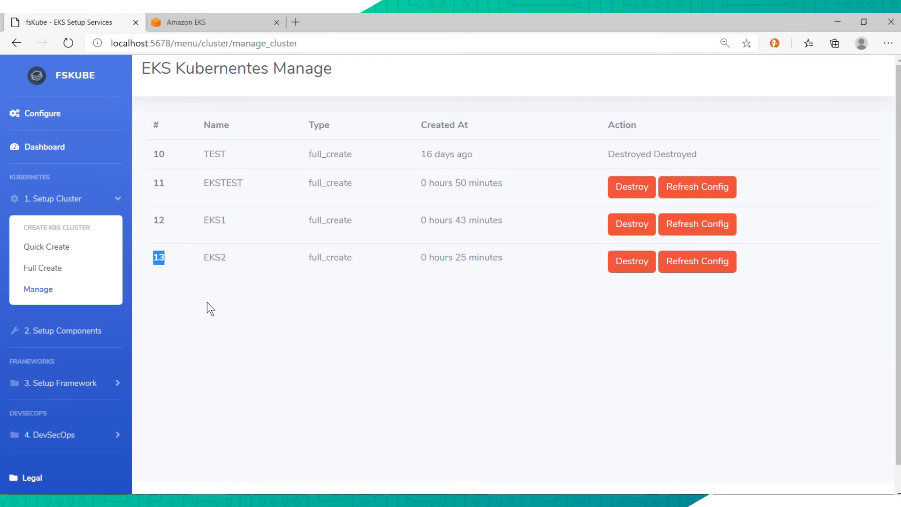
left_click_drag(152, 259, 284, 305)
mouse_move(381, 16)
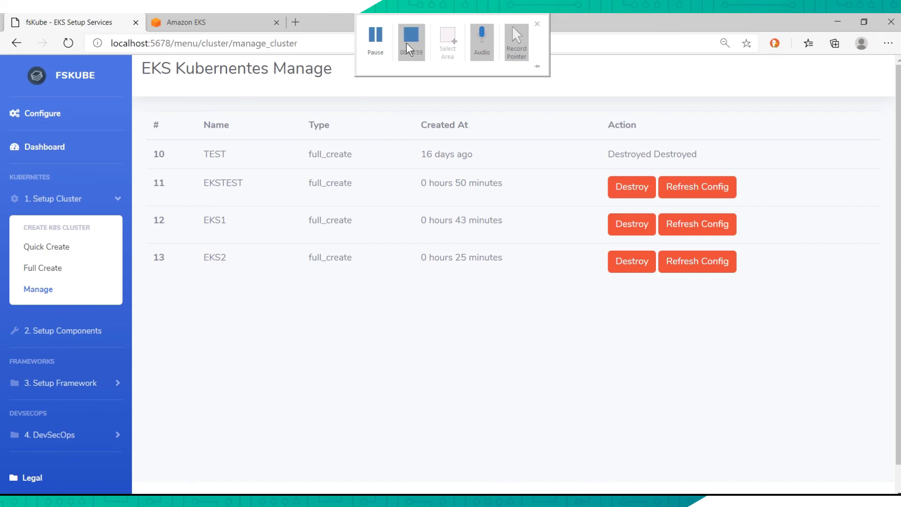
left_click(407, 43)
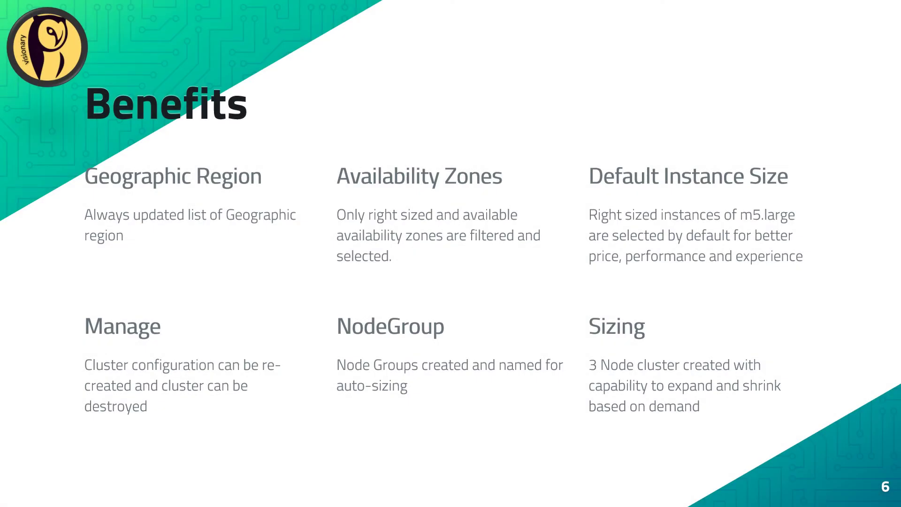